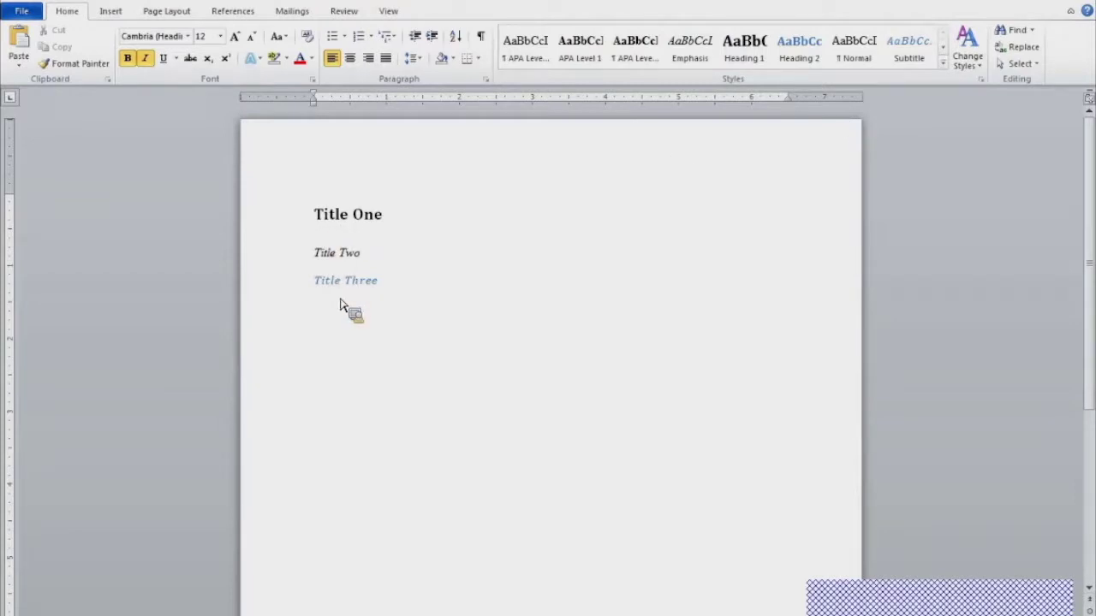
Step: Select Title One and apply the Heading 2 style
drag(303, 223, 321, 221)
drag(321, 221, 813, 56)
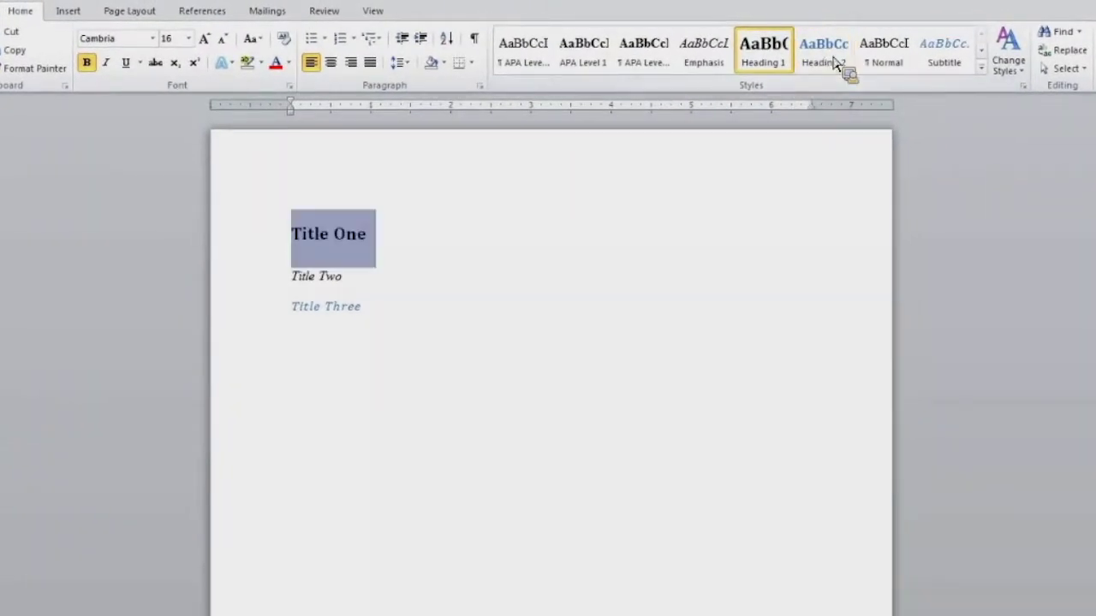
click(837, 66)
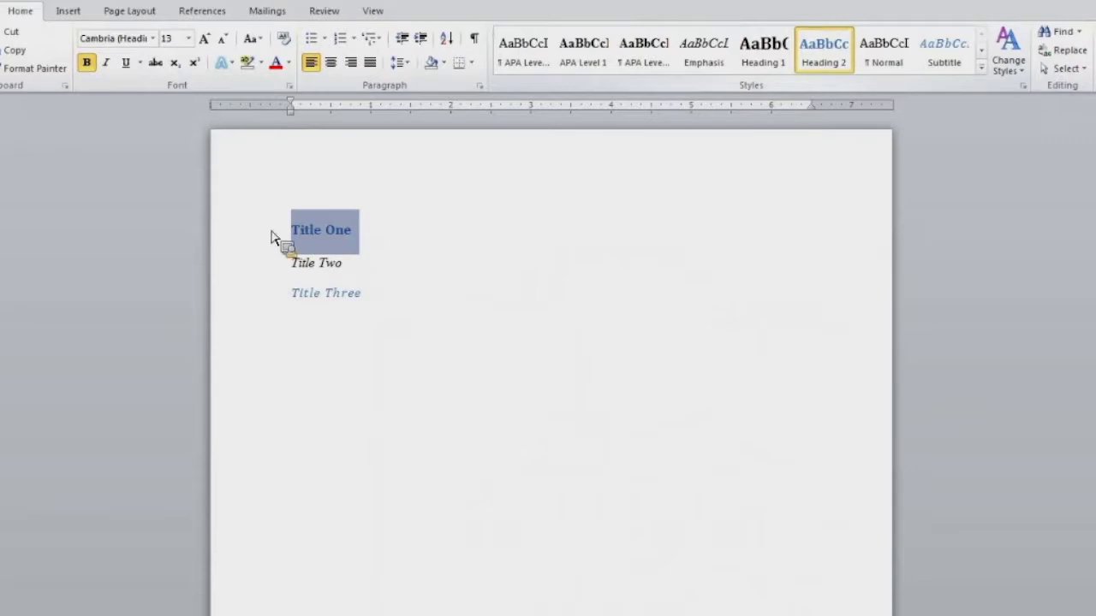
click(371, 245)
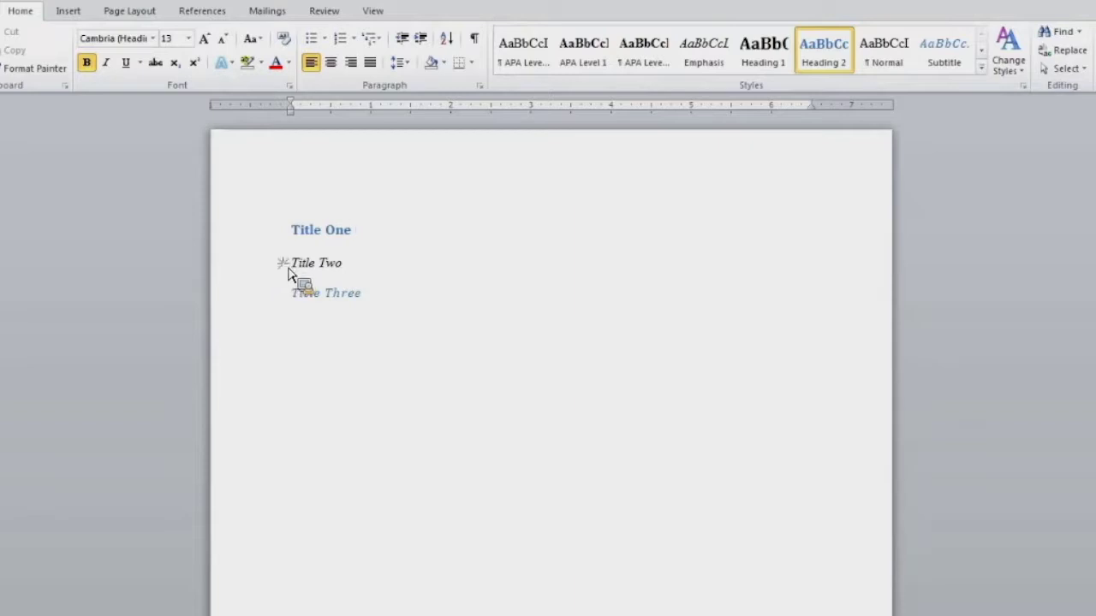
Step: Leave Title Two in italics and apply Heading 2 to Title Three
key(shift+End)
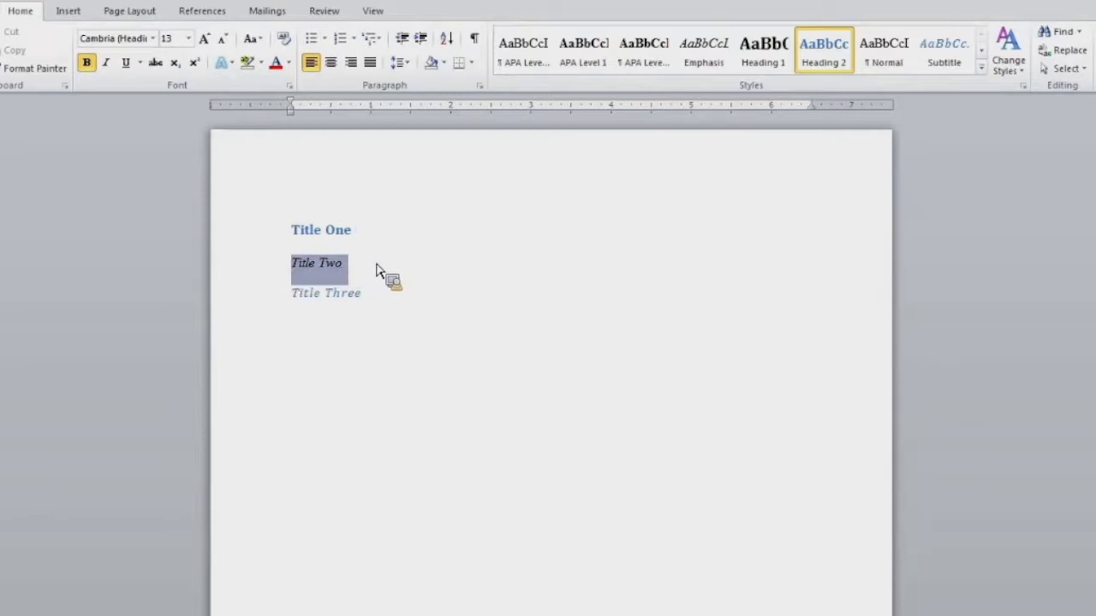
click(890, 65)
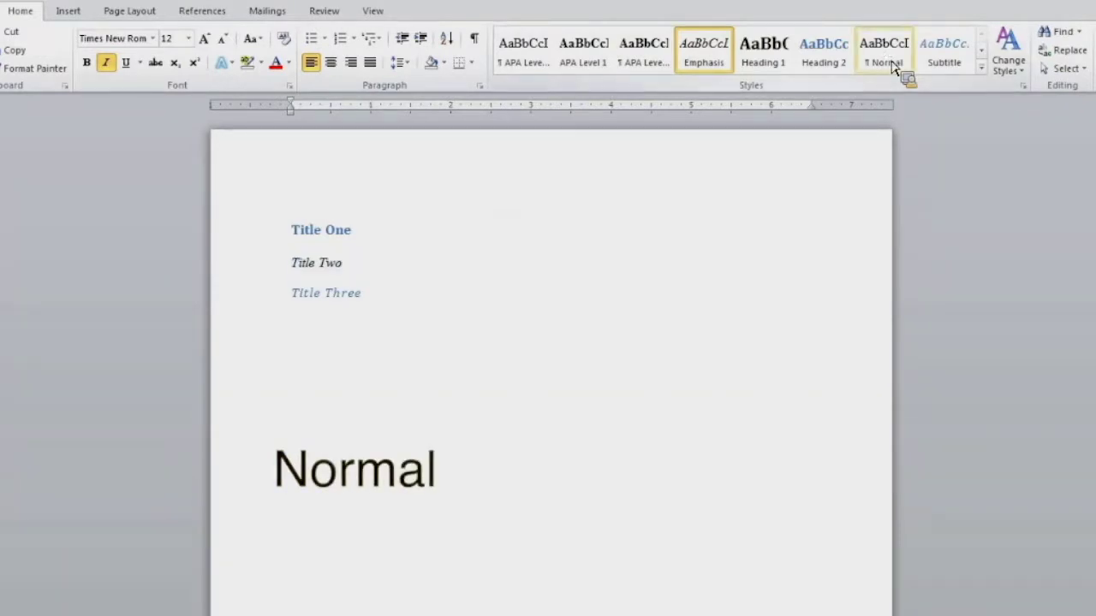
triple_click(403, 275)
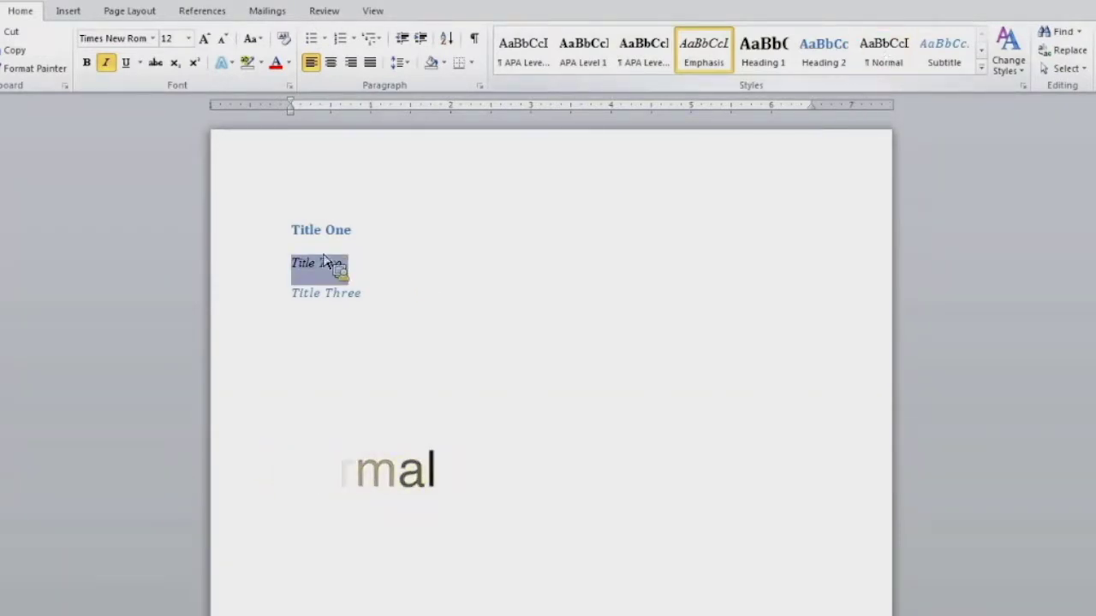
click(351, 283)
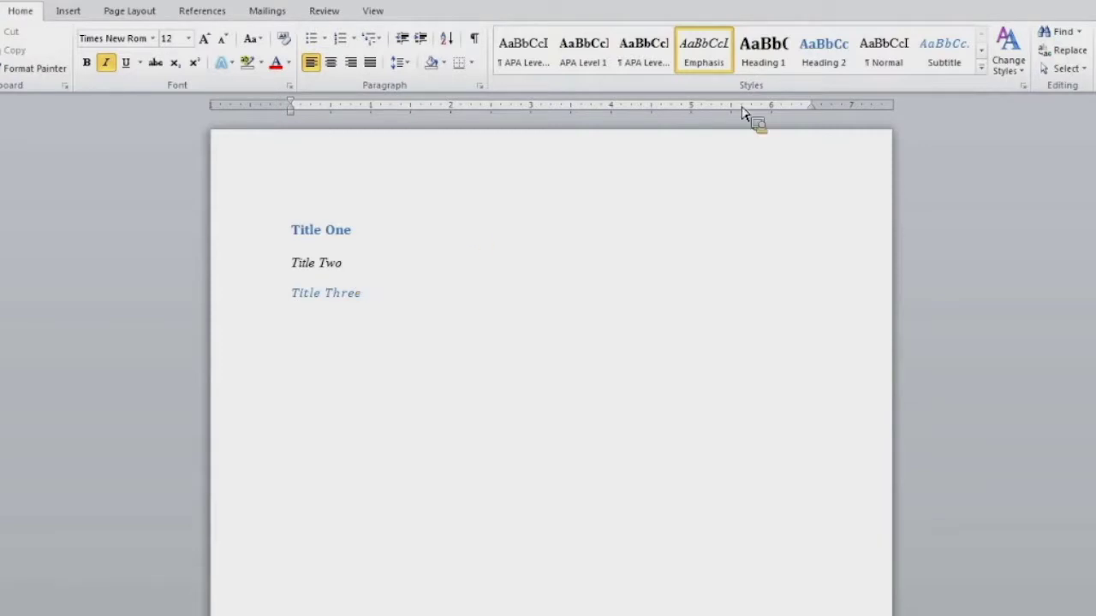
drag(347, 263, 293, 296)
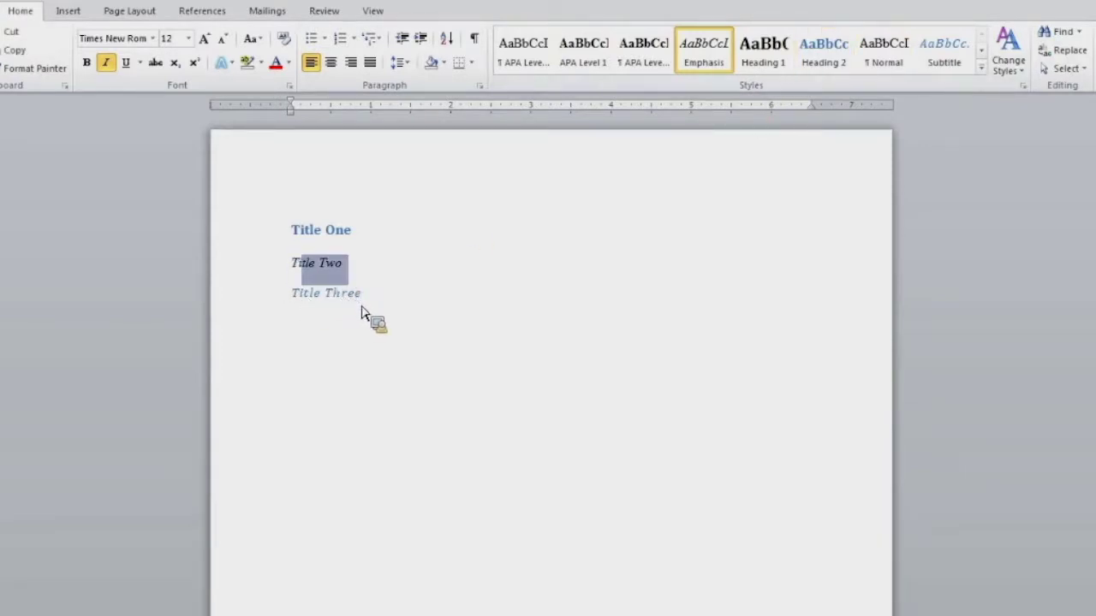
drag(360, 313, 514, 316)
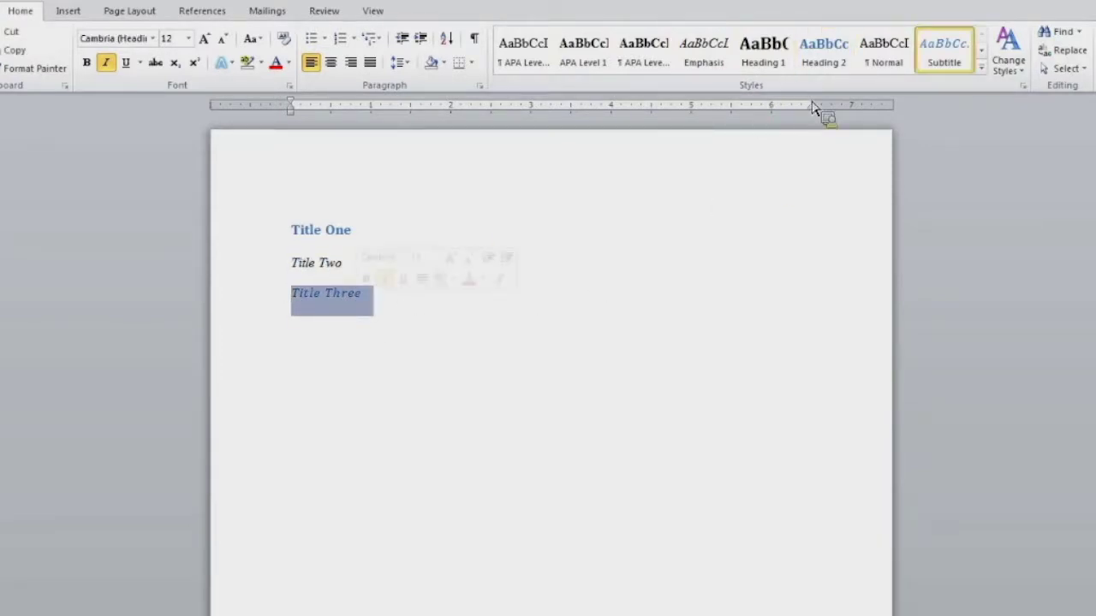
click(834, 67)
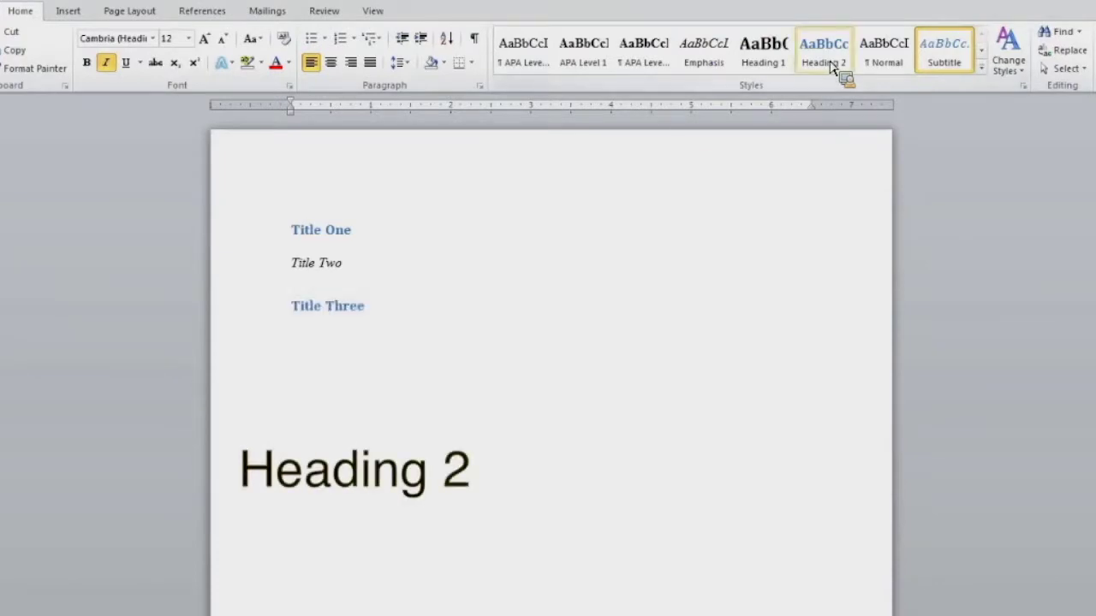
Step: With Title Three selected, expand the Quick Styles gallery to show every style
click(285, 310)
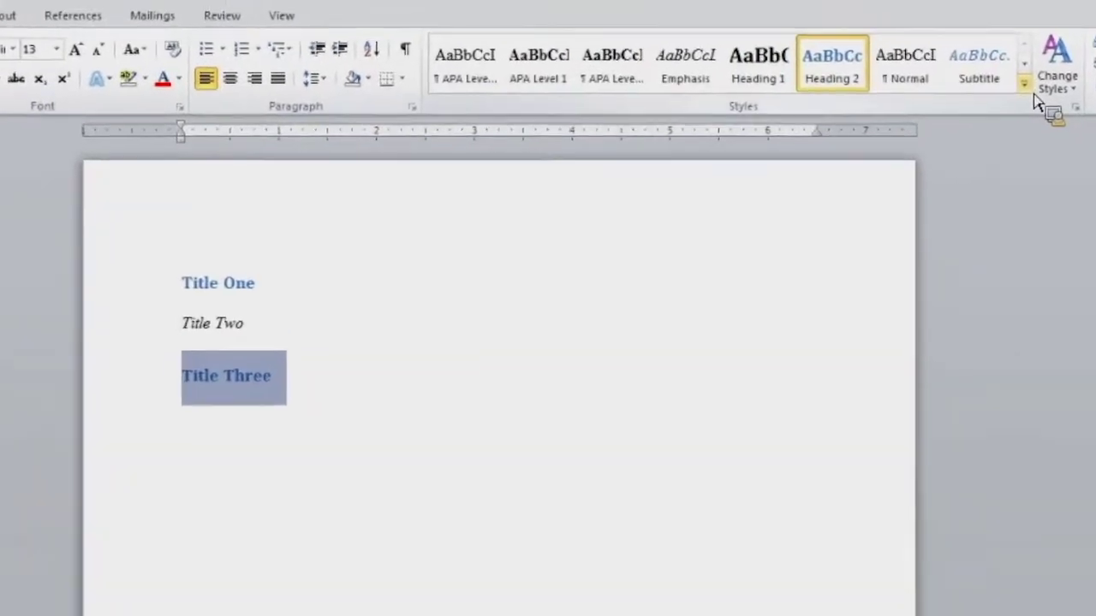
click(1023, 83)
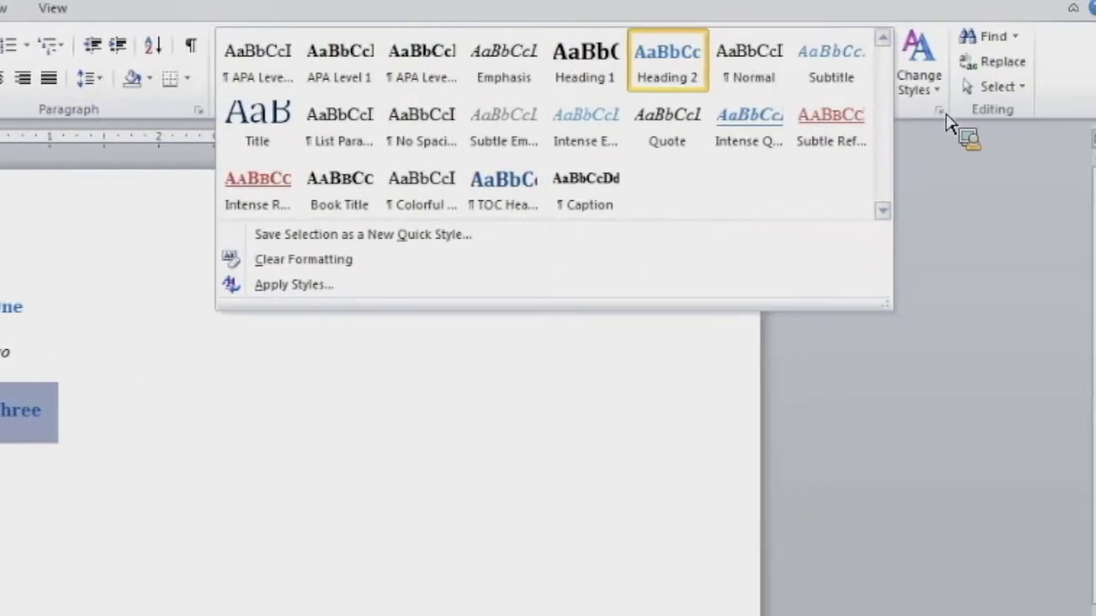
Step: From the Styles pane, add the Strong style to the Quick Style gallery
click(941, 112)
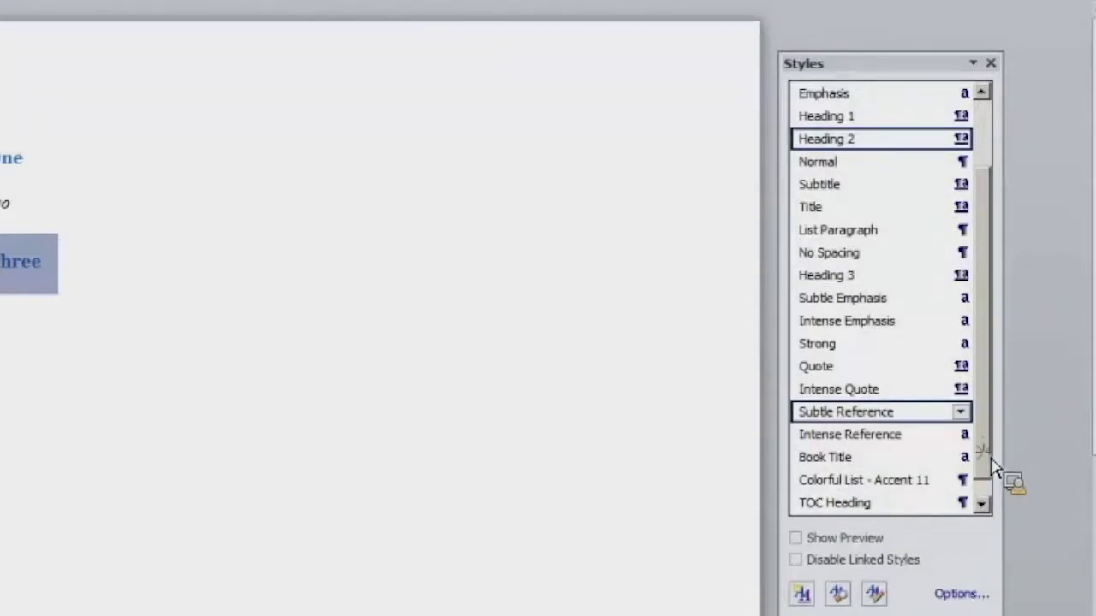
scroll(998, 318, down, 1)
scroll(995, 318, up, 2)
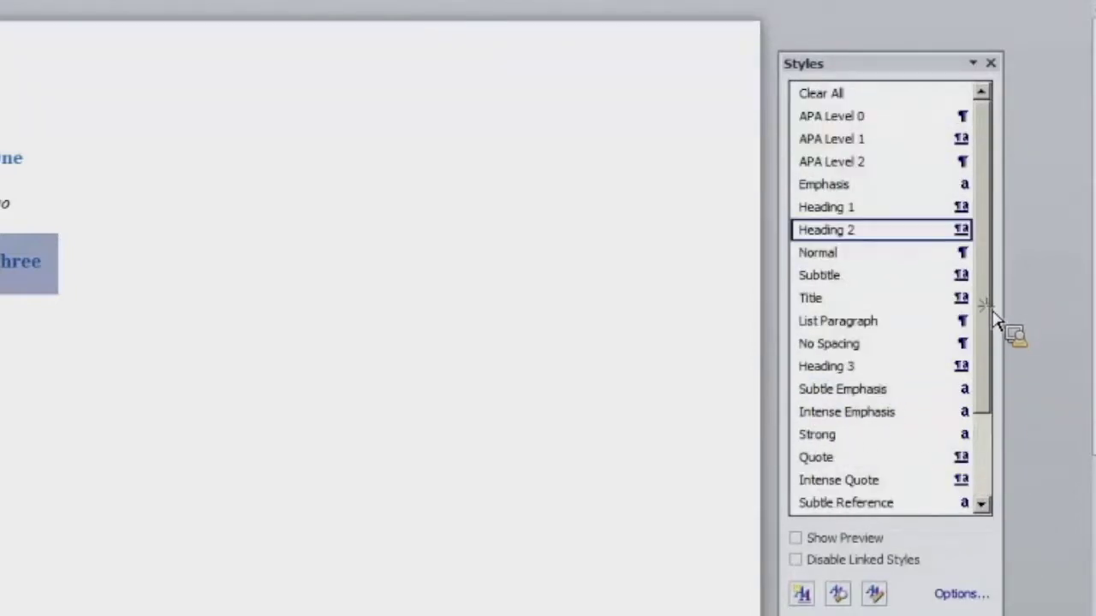
scroll(993, 341, down, 2)
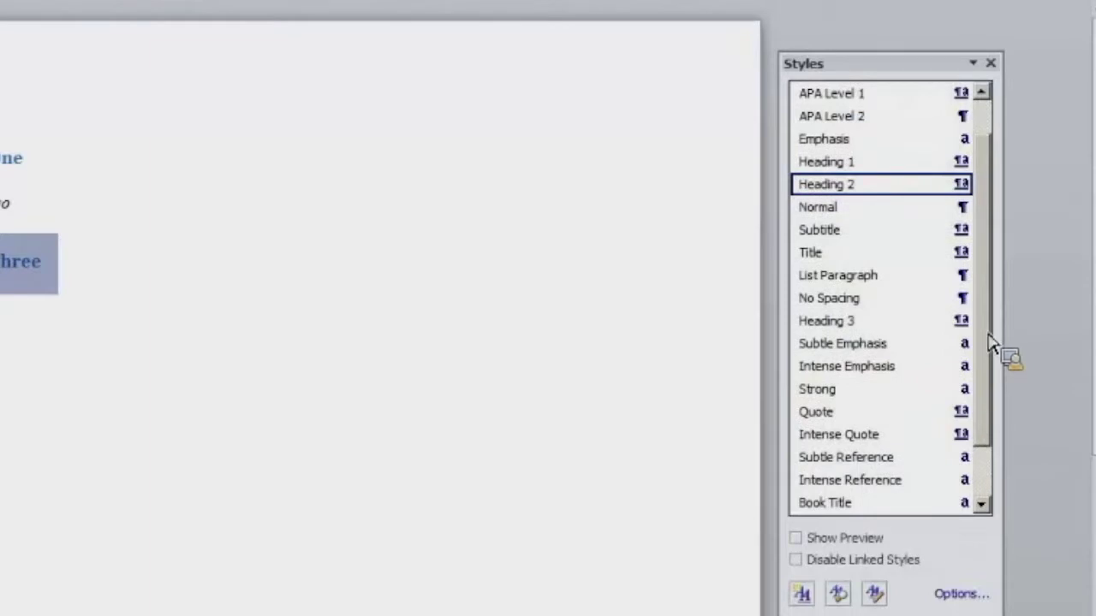
mouse_move(952, 394)
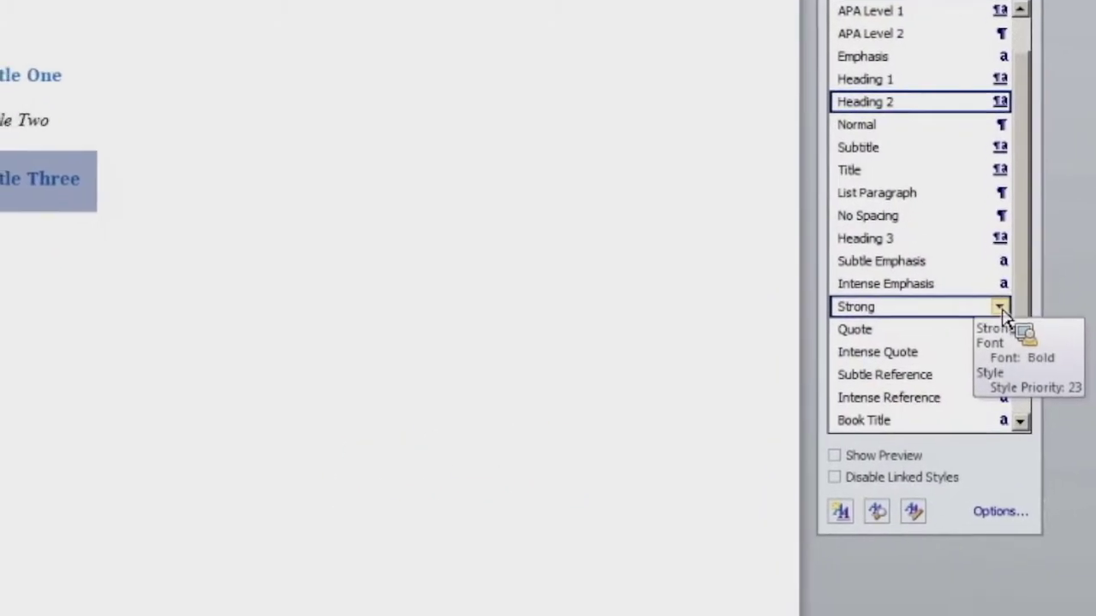
click(1028, 298)
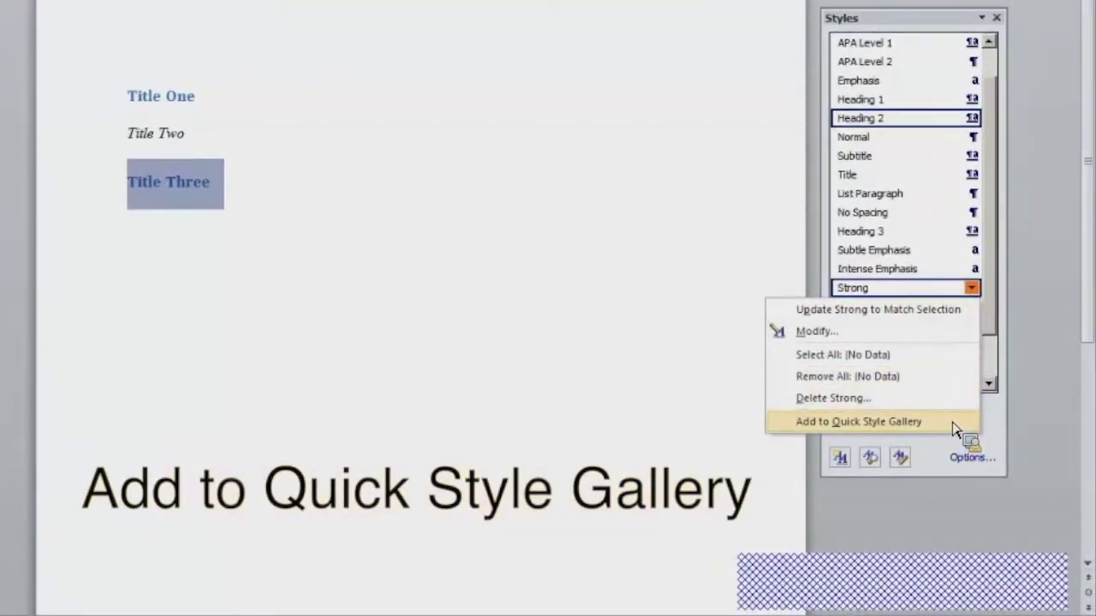
key(Escape)
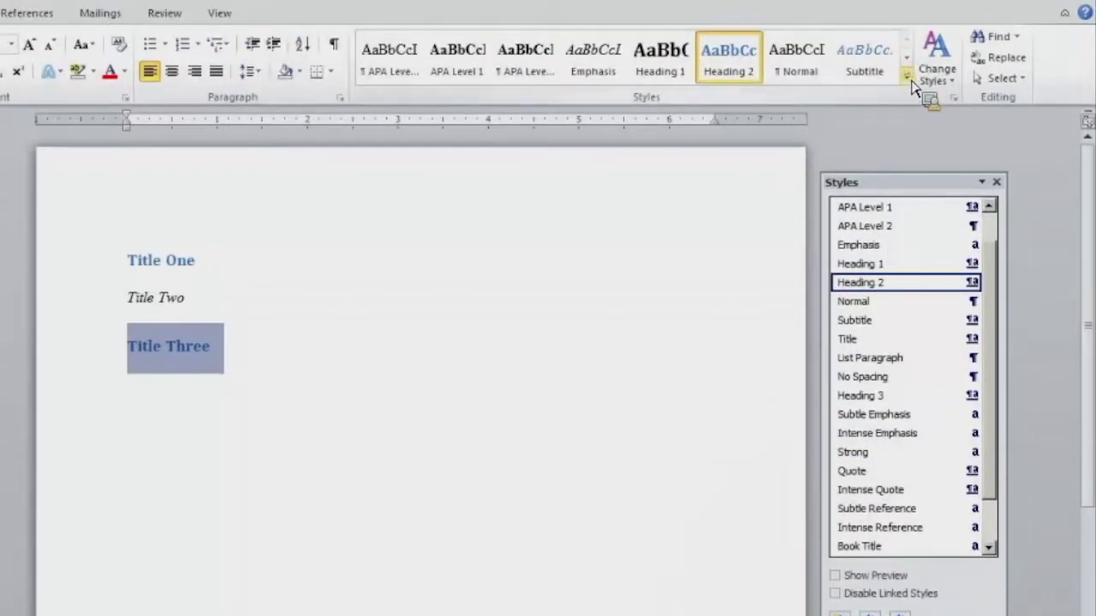
Step: Close the expanded gallery and start a new style from Title Three's formatting
click(905, 78)
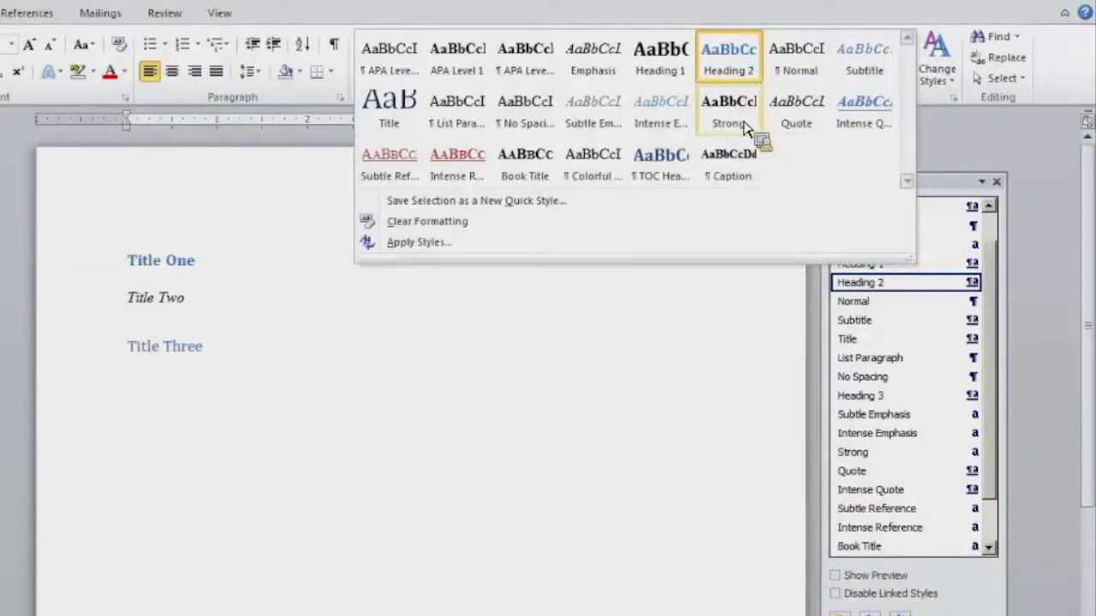
click(1001, 158)
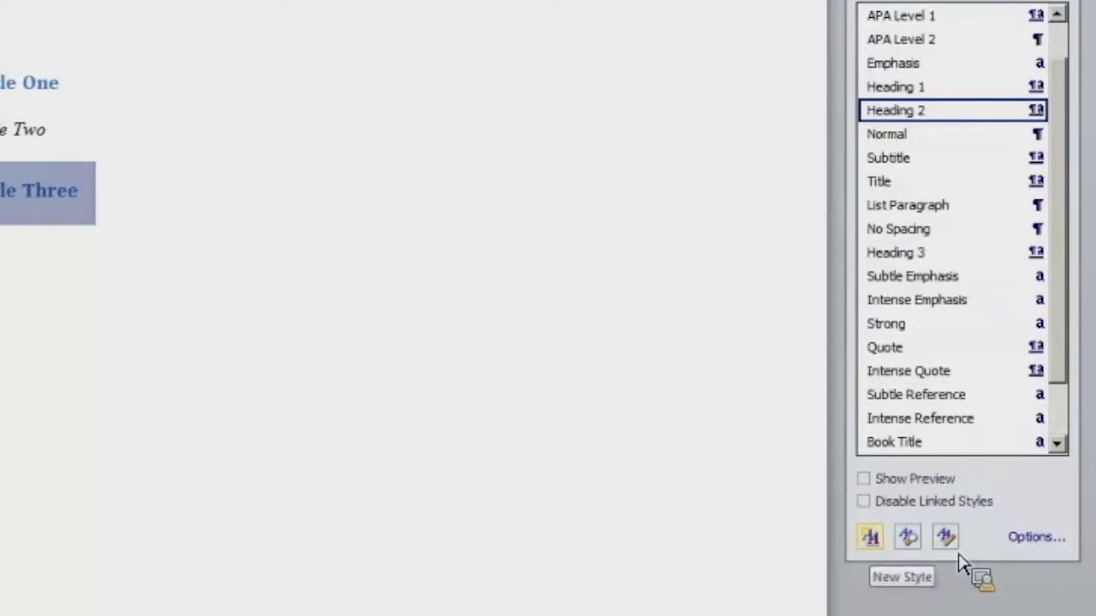
click(871, 538)
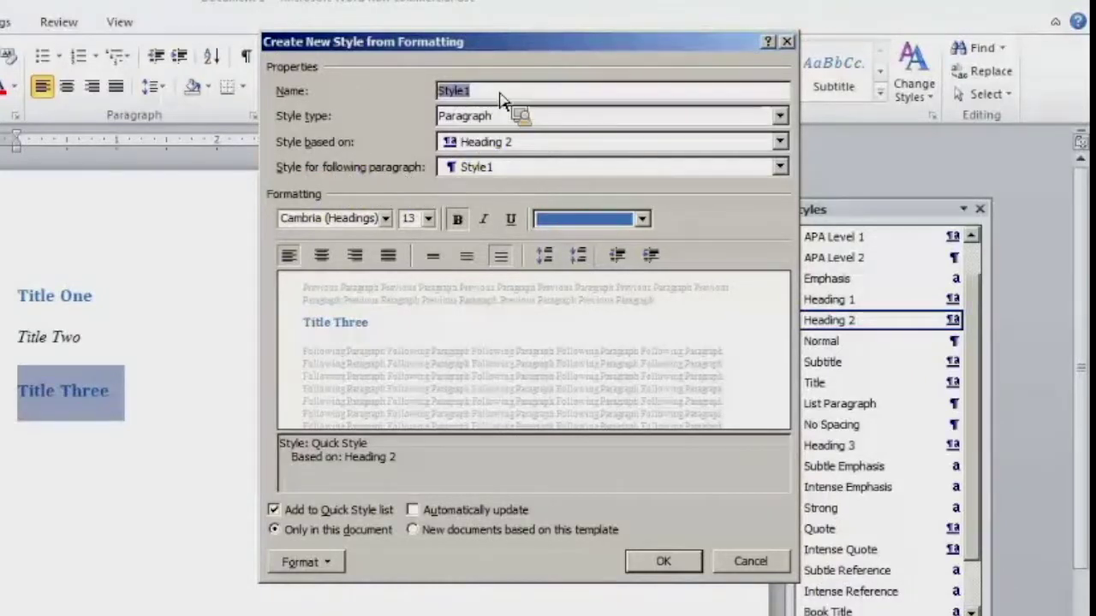
Step: Name the new style Style 1, keep Paragraph type, and base it on Heading 1
text(Style)
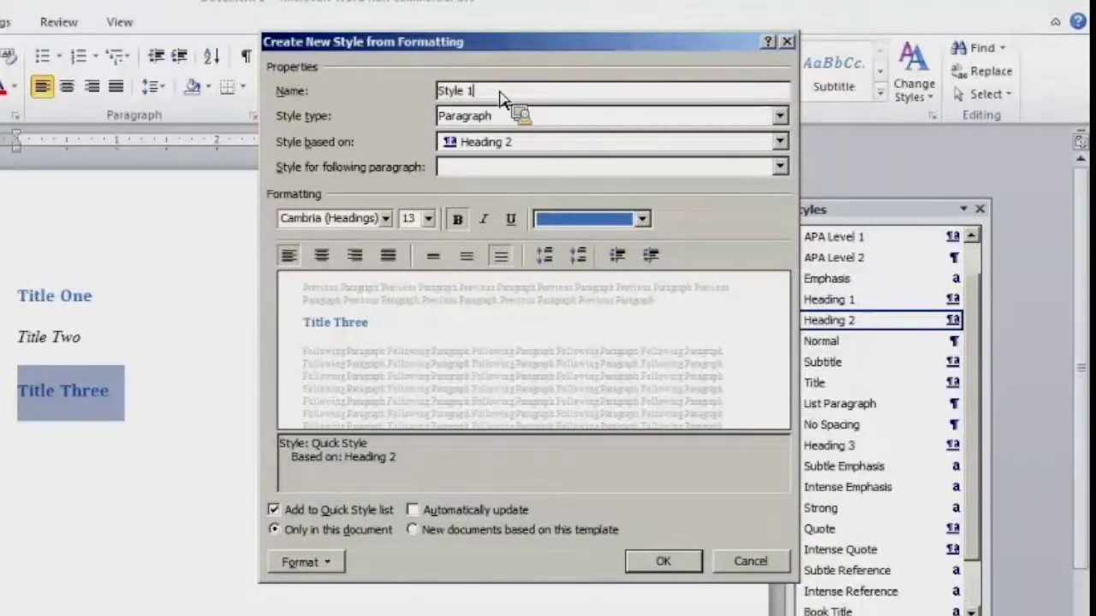
click(780, 120)
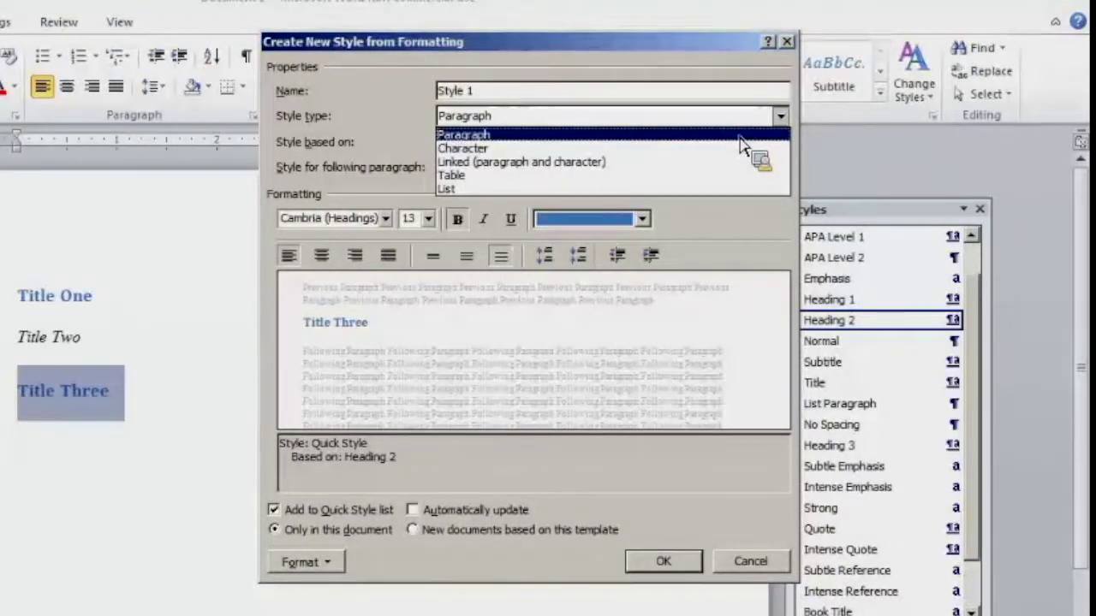
click(741, 137)
click(697, 139)
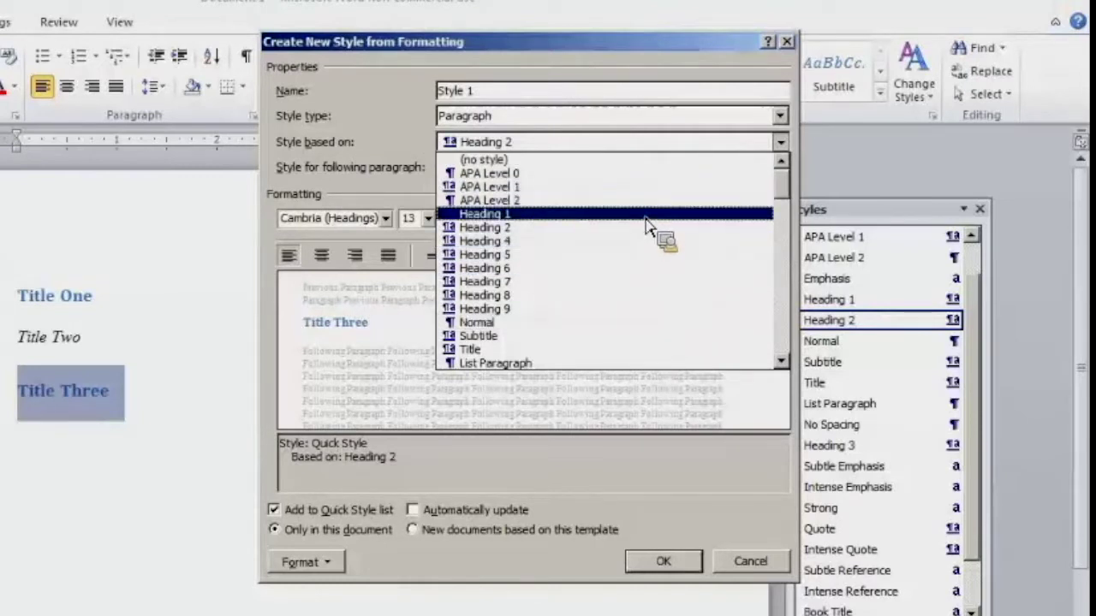
click(381, 182)
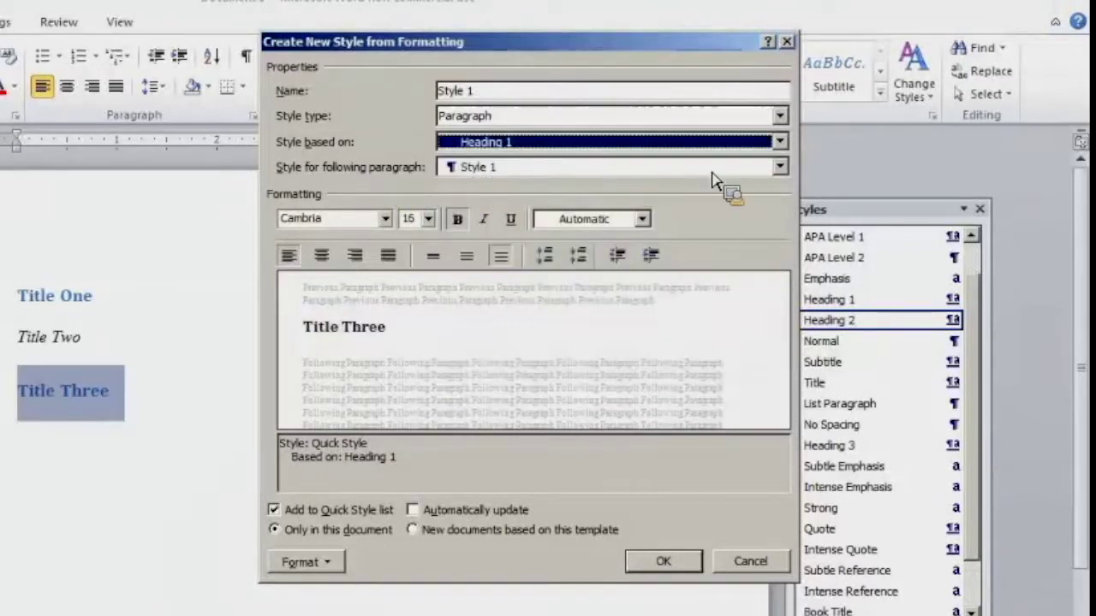
click(780, 168)
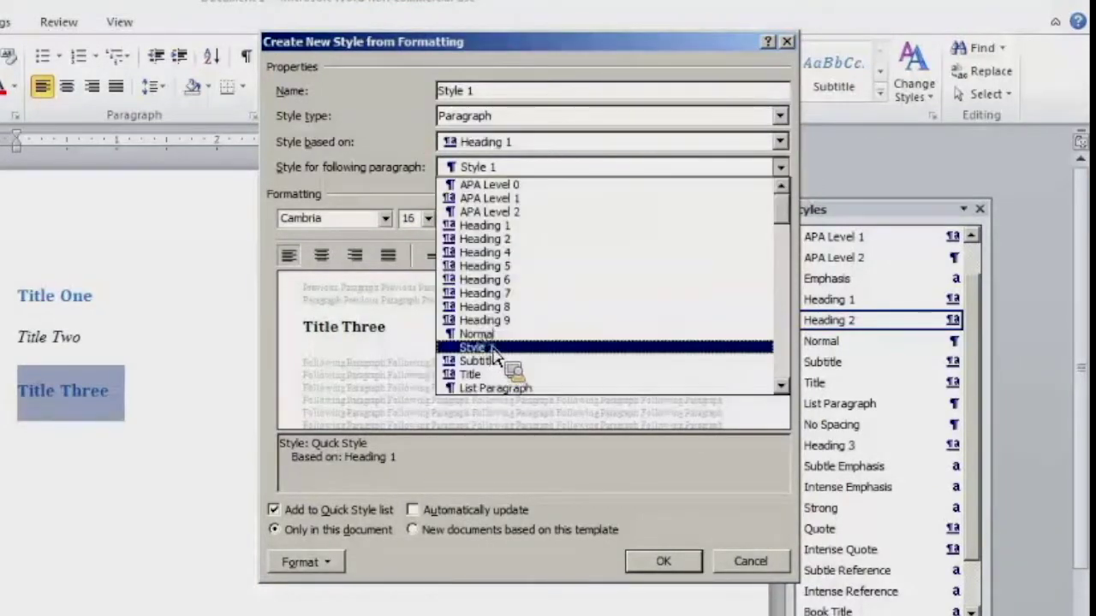
Step: Make Style 1 follow itself and set its font to Times New Roman 18 pt
key(s)
key(Return)
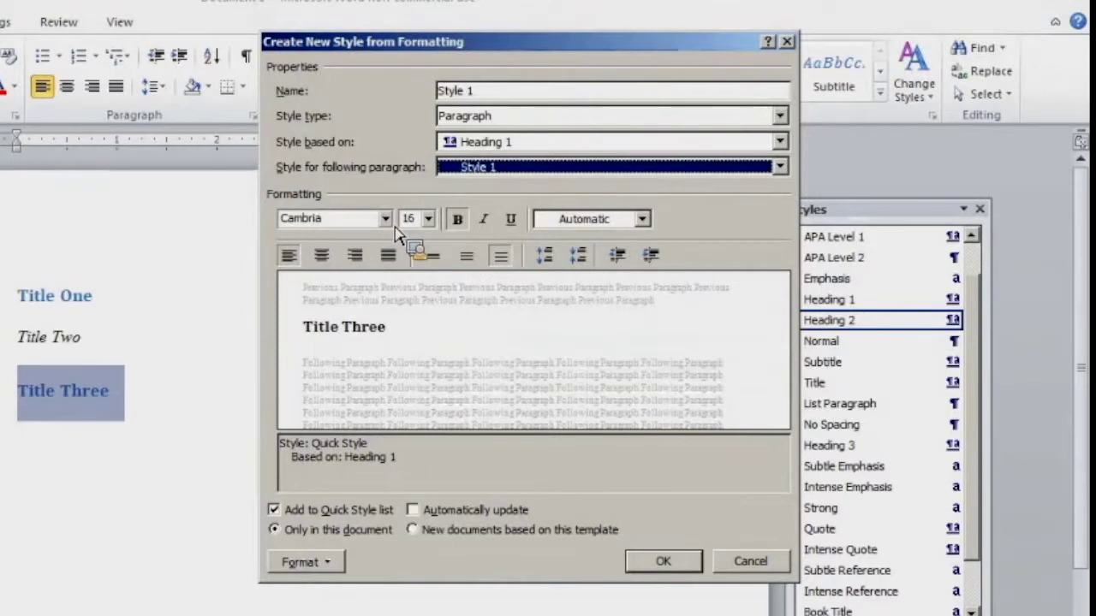
click(385, 220)
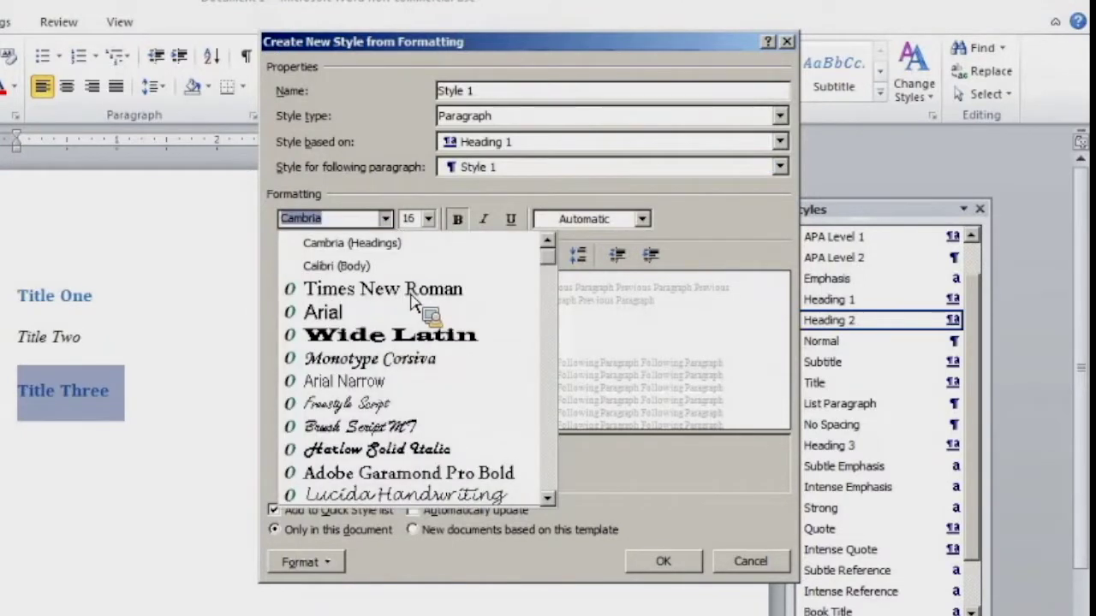
key(Return)
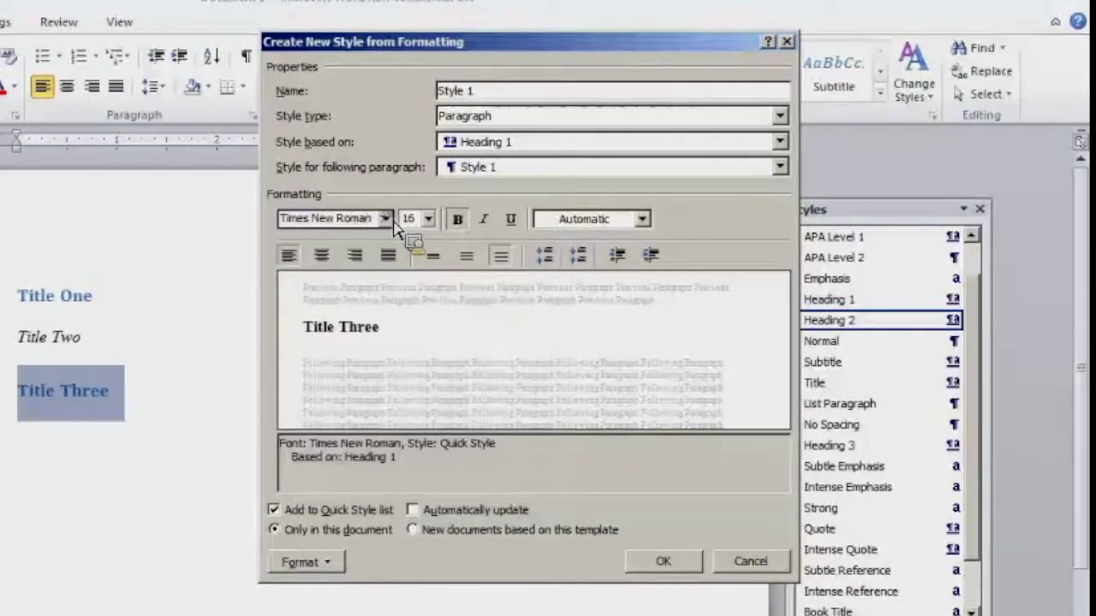
click(385, 219)
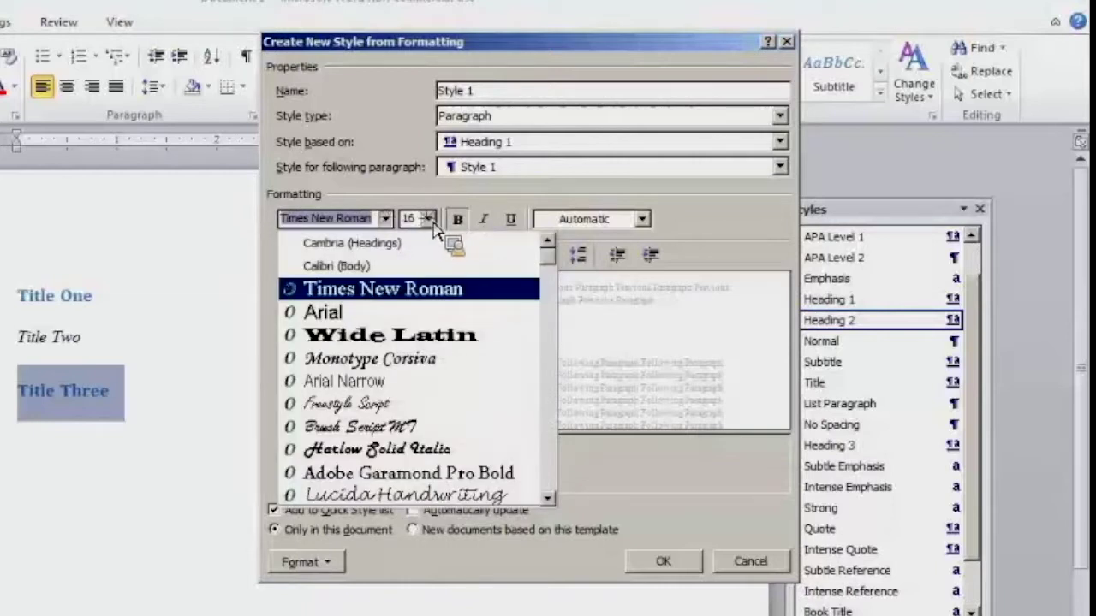
click(428, 219)
click(428, 219)
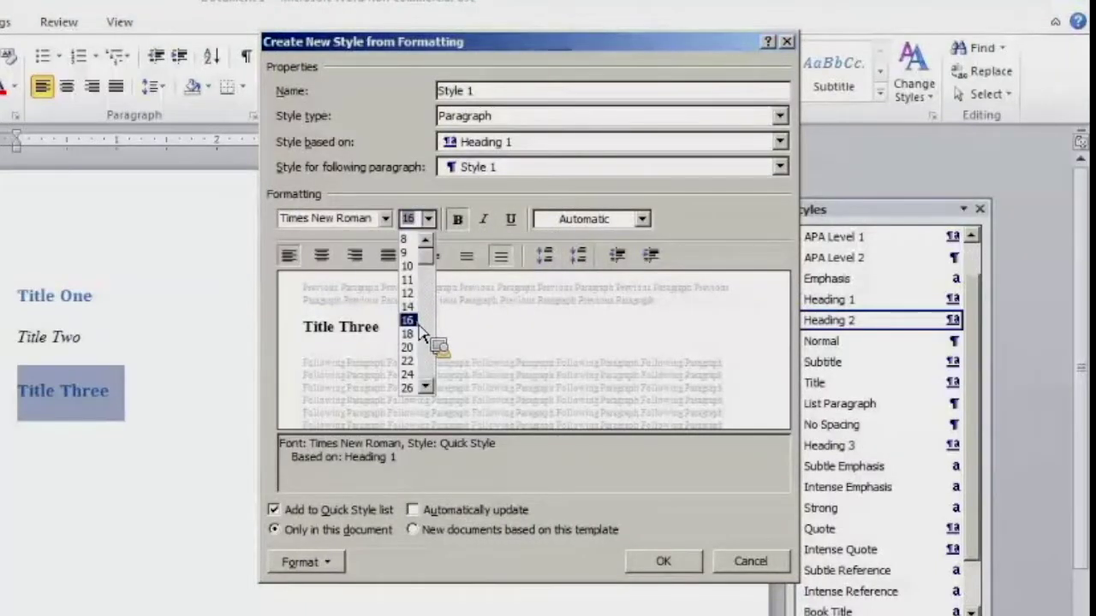
key(Down)
key(Return)
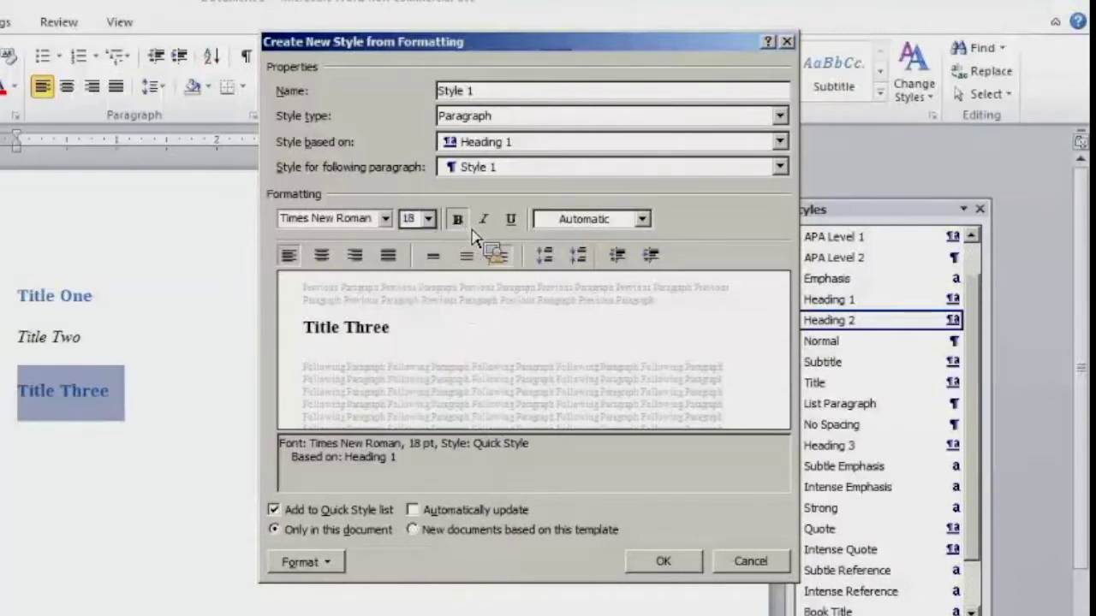
Step: Keep bold and Automatic colour, and center Style 1's text
key(ctrl+b)
key(ctrl+b)
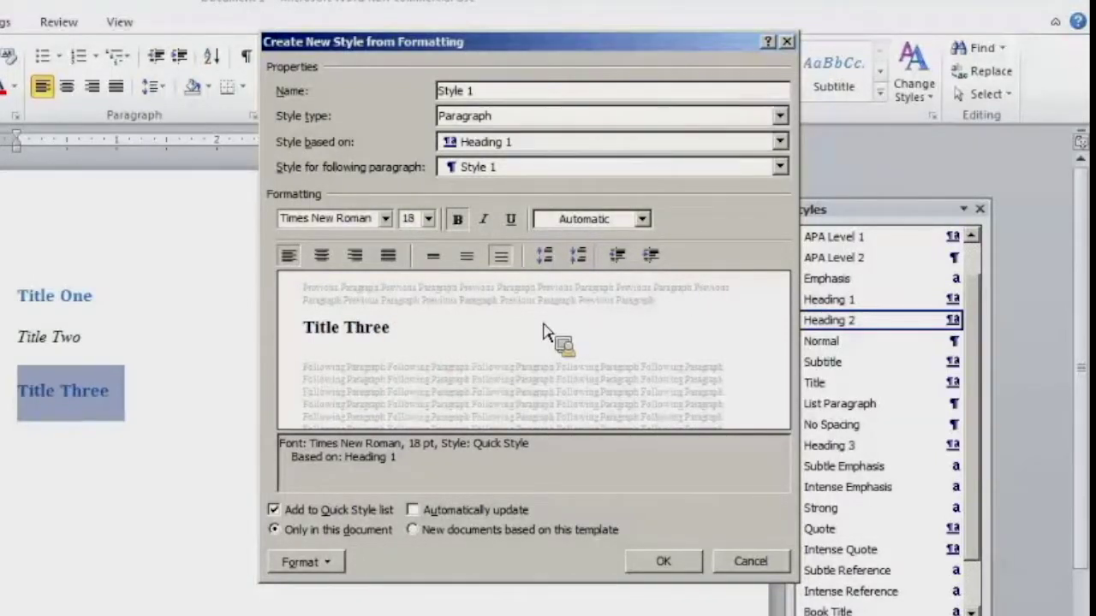
click(644, 219)
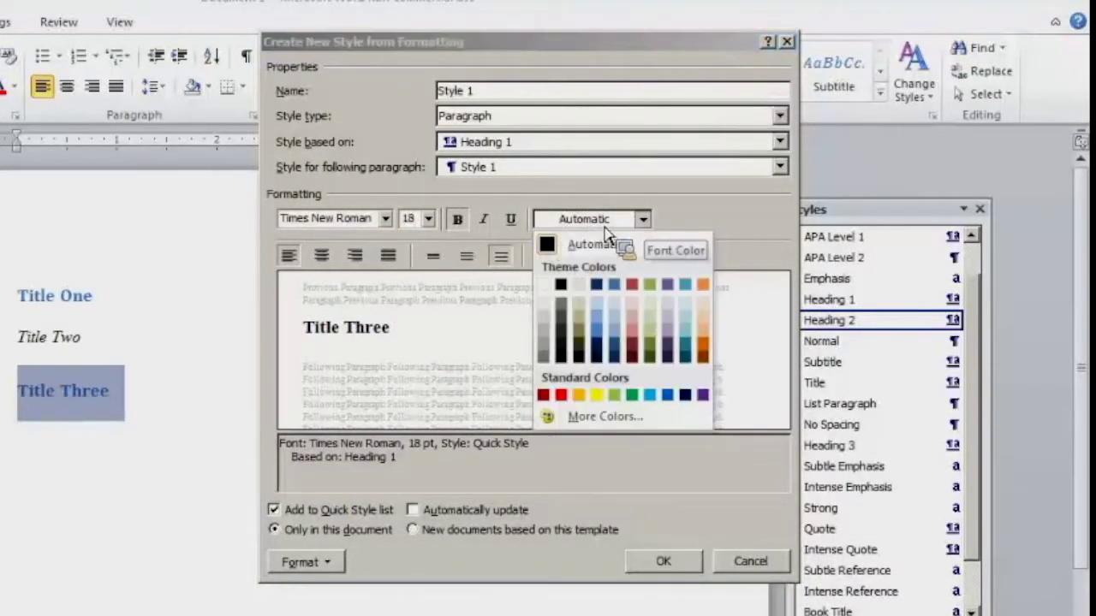
click(605, 229)
click(644, 220)
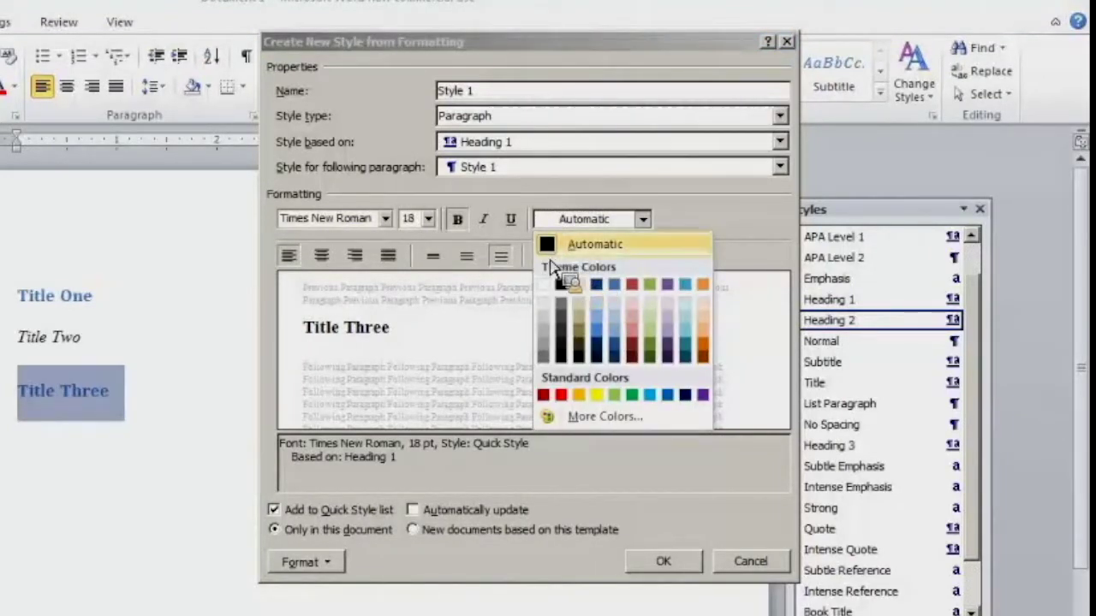
click(321, 370)
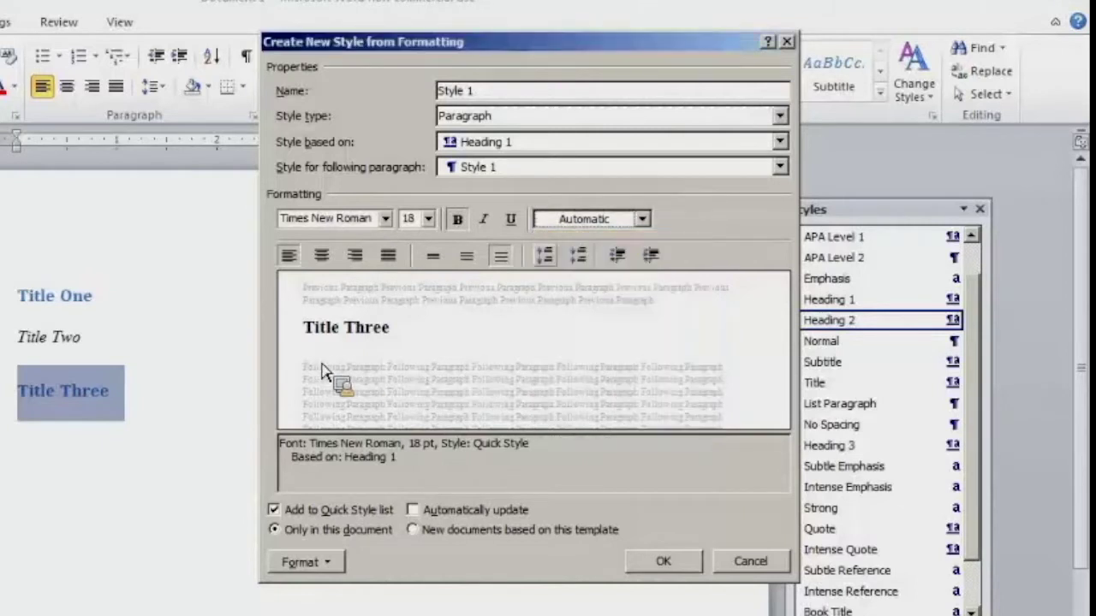
click(323, 255)
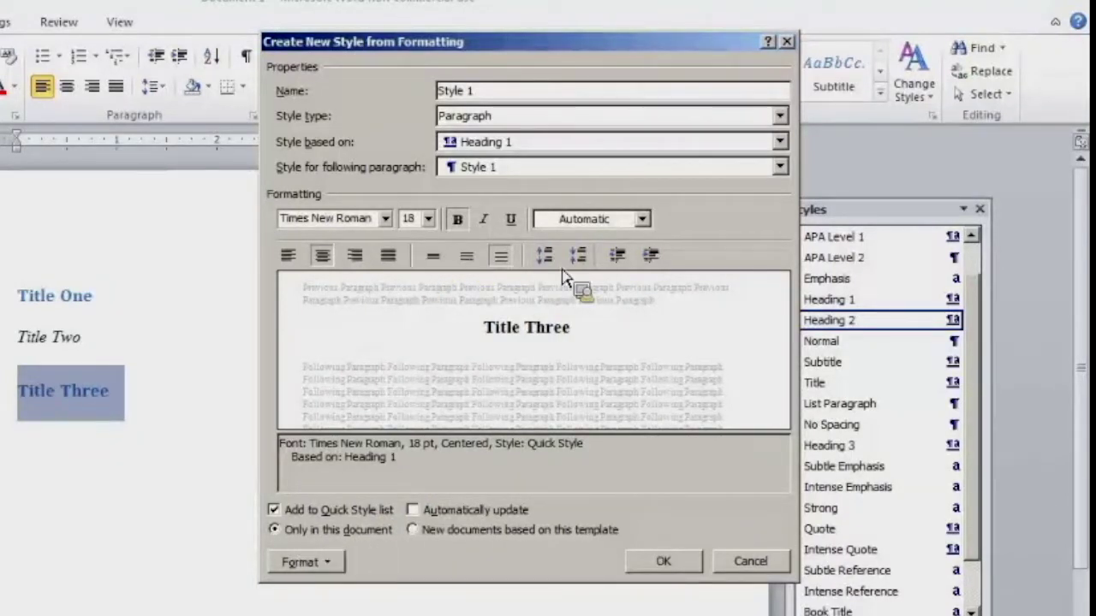
Step: Create Style 1 so Title Three shows centered Times New Roman 18 pt bold
click(692, 570)
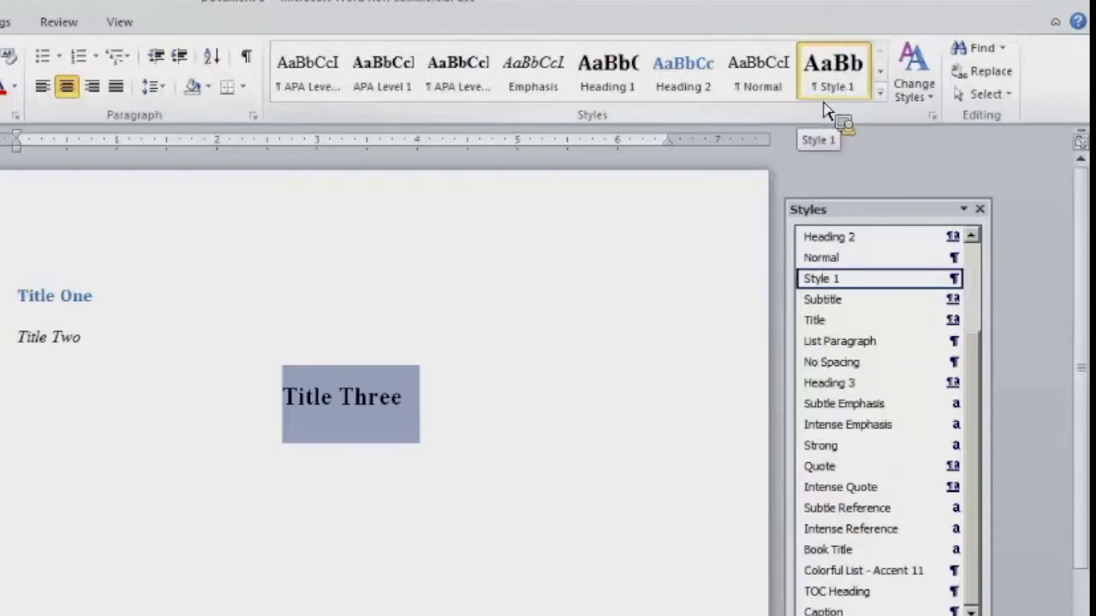
drag(873, 62, 877, 297)
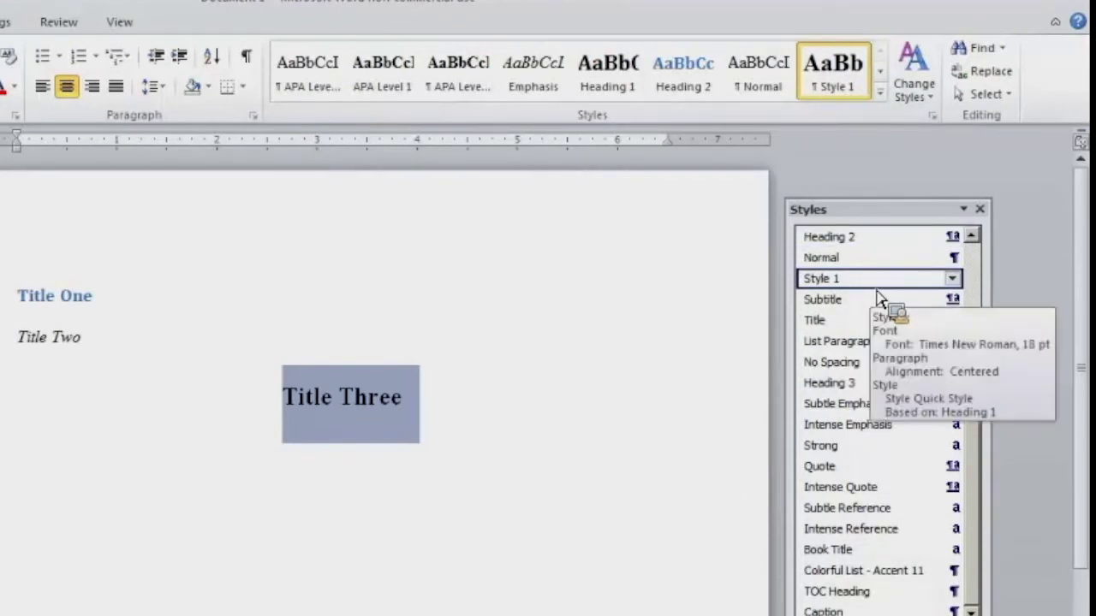